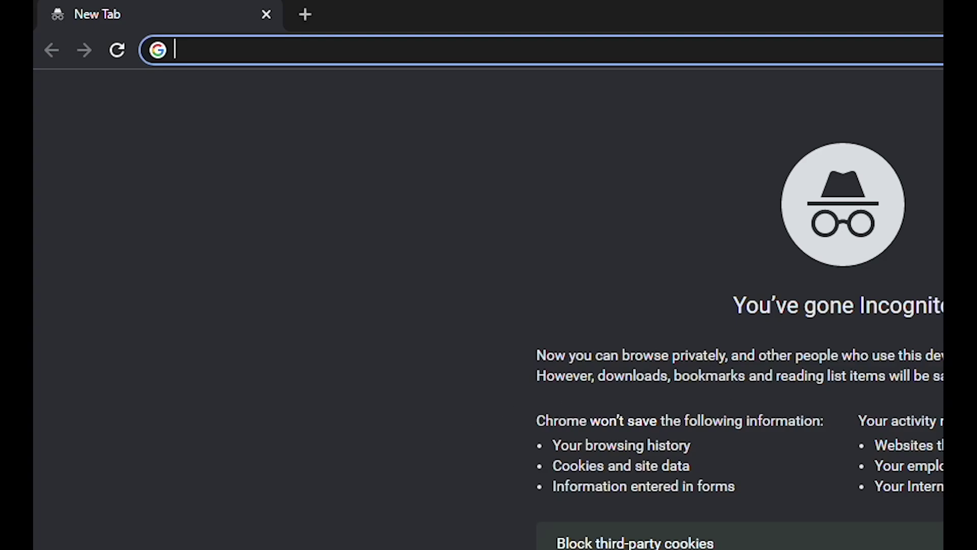
{"action": "type", "text": "http://www.microsoftazur"}
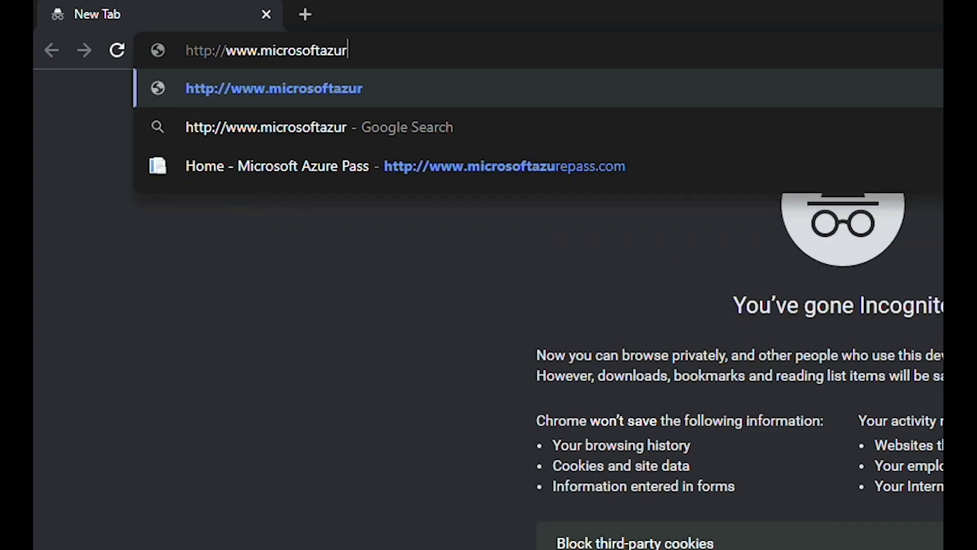
{"action": "type", "text": "epass.com"}
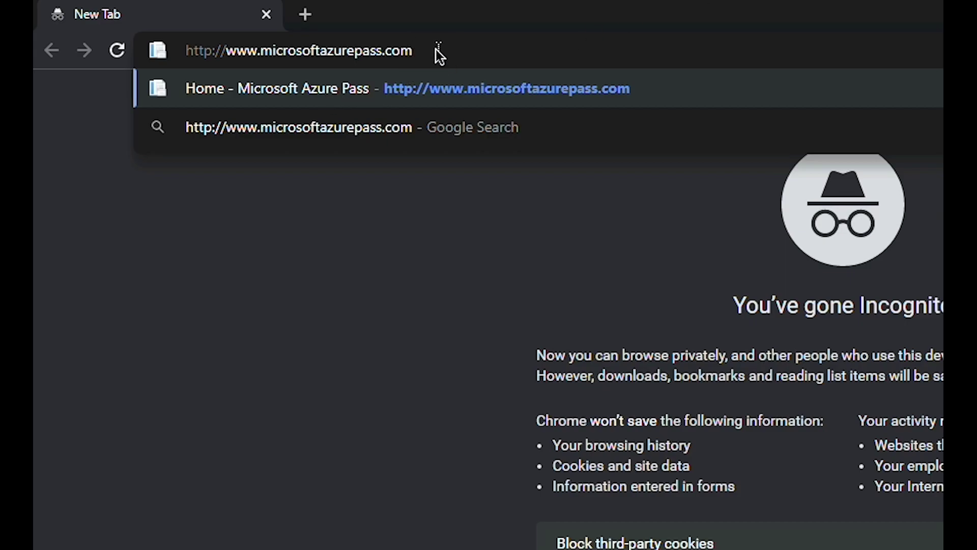
{"action": "key", "text": "Return"}
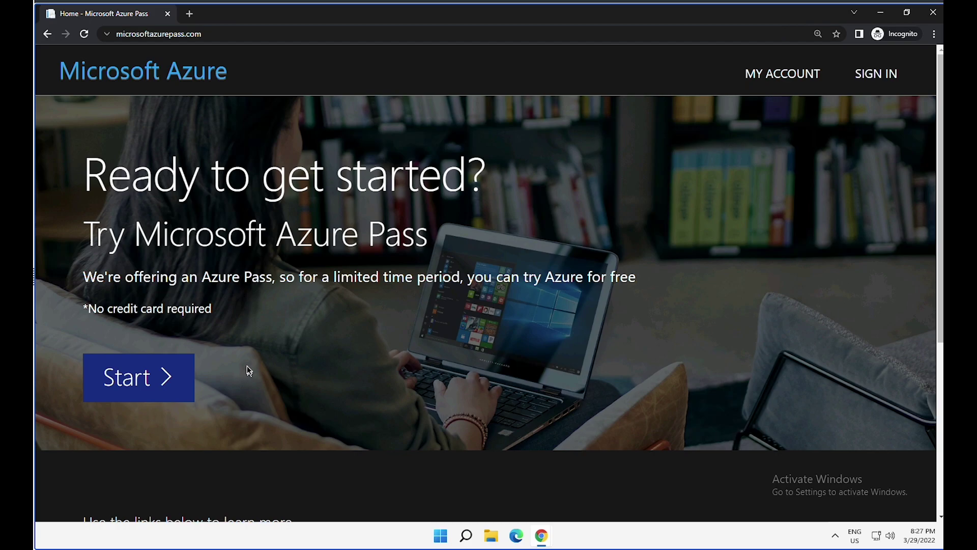
Step: Start redeeming an Azure Pass from the home page to reach Microsoft sign-in
{"action": "left_click", "coordinate": [143, 390]}
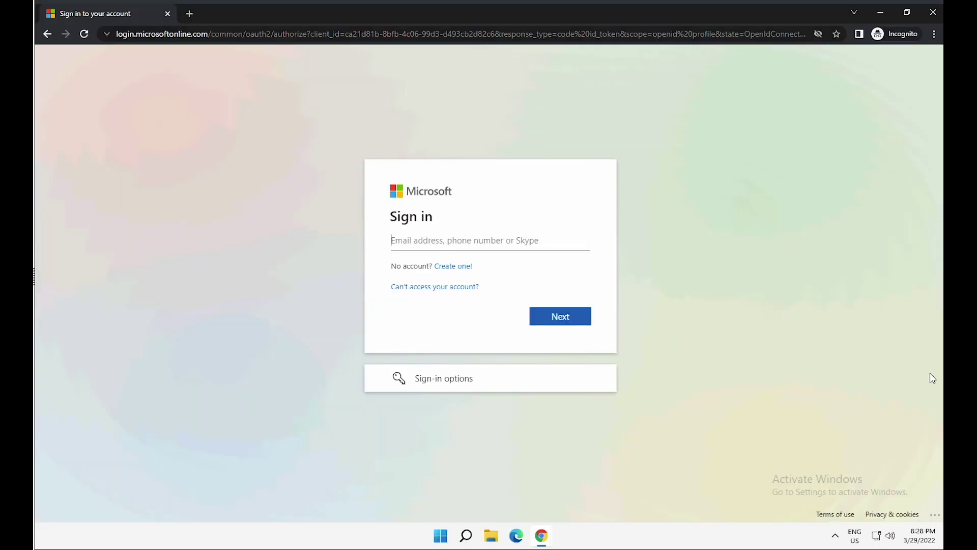
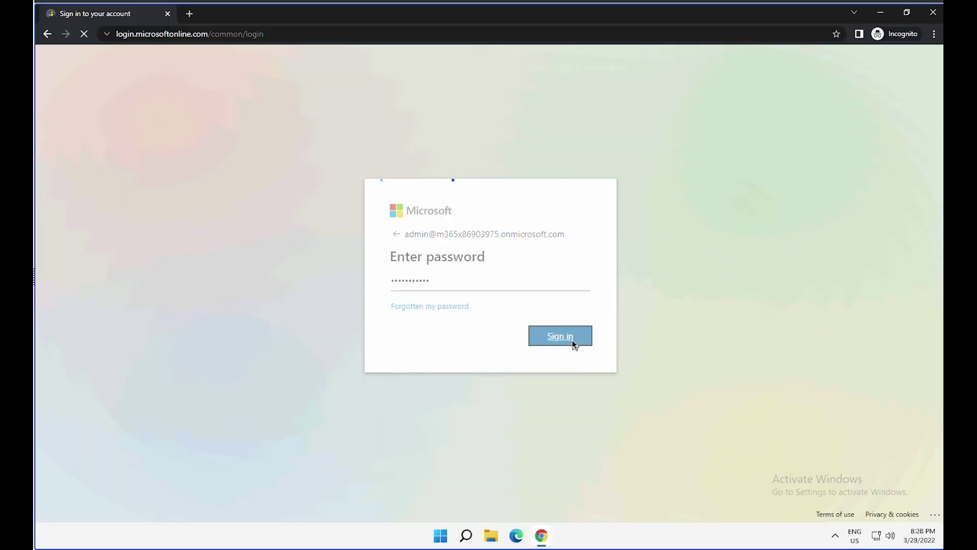
Step: Enter the admin account's e-mail address and continue signing in
{"action": "left_click", "coordinate": [573, 340]}
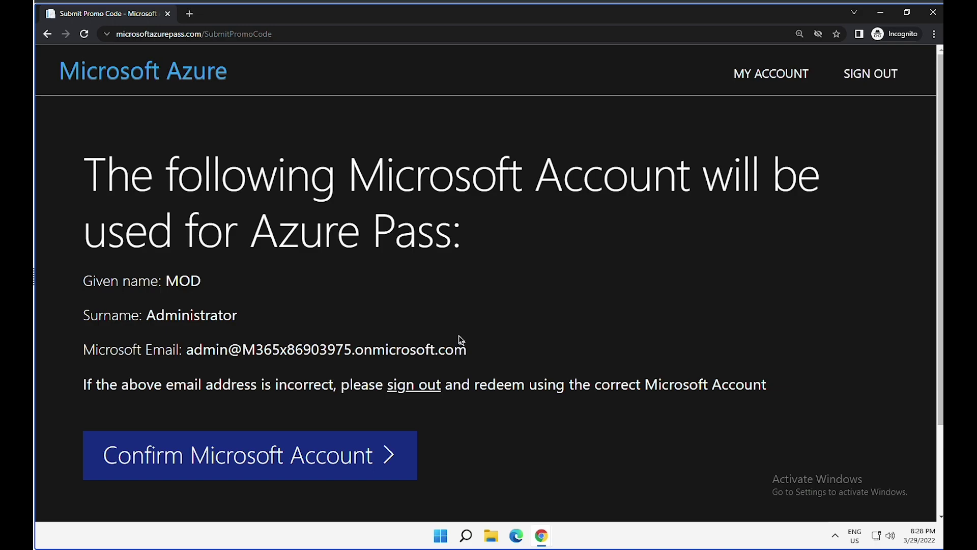
Step: Confirm the Microsoft account and scroll down to the promo code field
{"action": "left_click", "coordinate": [263, 450]}
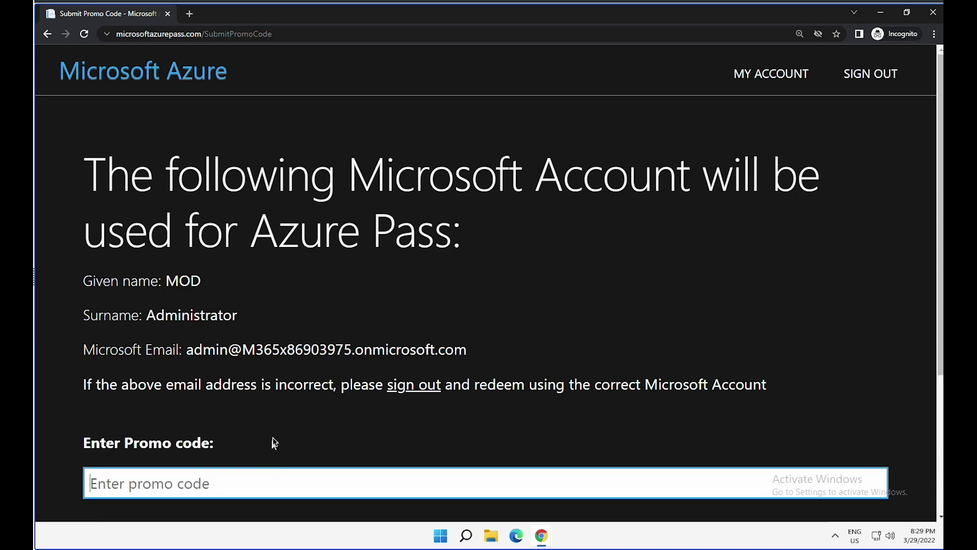
{"action": "scroll", "coordinate": [278, 440], "scroll_direction": "down", "scroll_amount": 4}
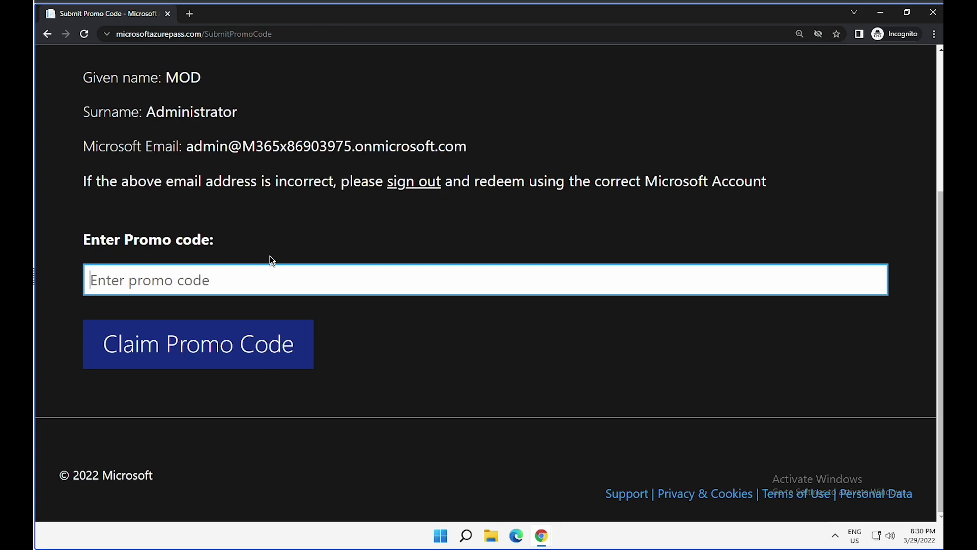
Step: Paste the promo code into the field and claim it
{"action": "right_click", "coordinate": [192, 284]}
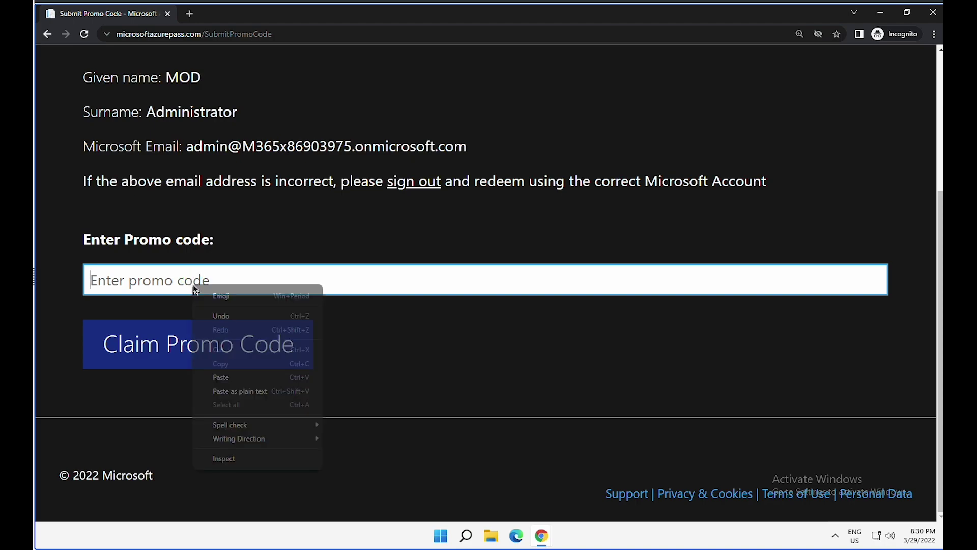
{"action": "left_click", "coordinate": [209, 363]}
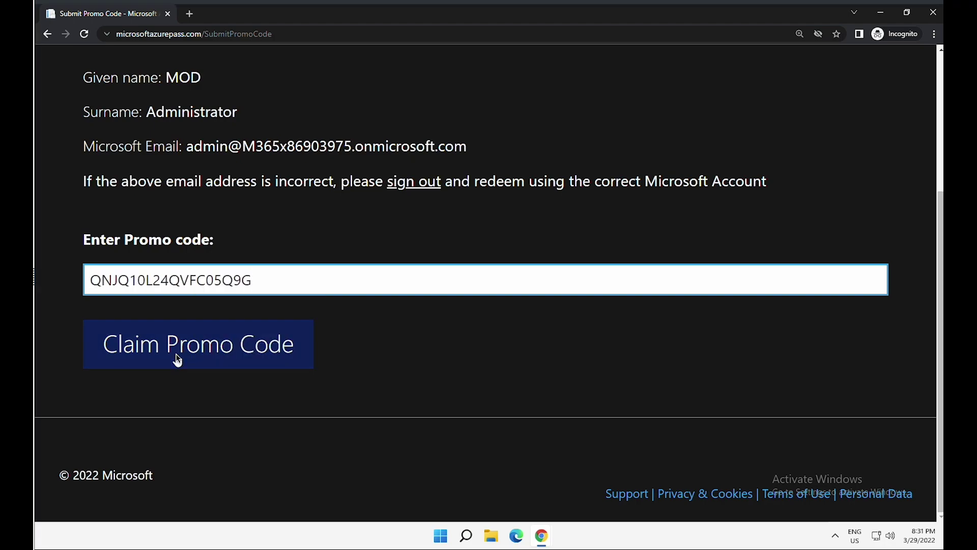
{"action": "left_click", "coordinate": [177, 360]}
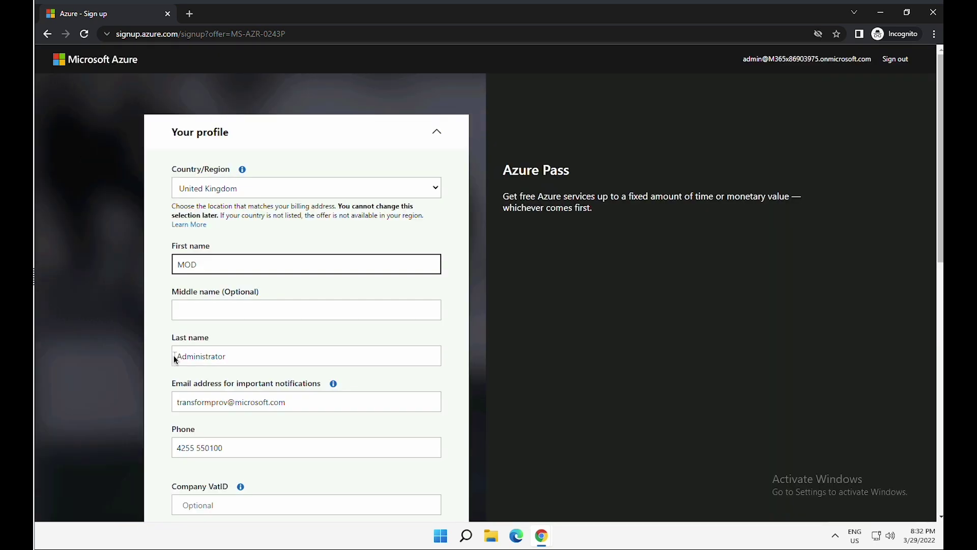
Step: Check the country/region, accept the subscription agreement and submit the Azure sign-up form
{"action": "scroll", "coordinate": [451, 267], "scroll_direction": "down", "scroll_amount": 1}
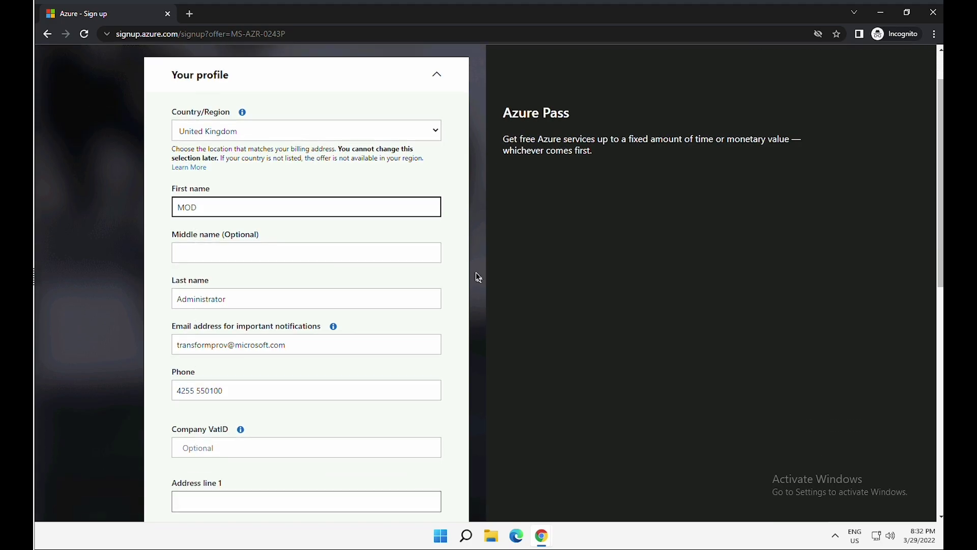
{"action": "left_click", "coordinate": [283, 139]}
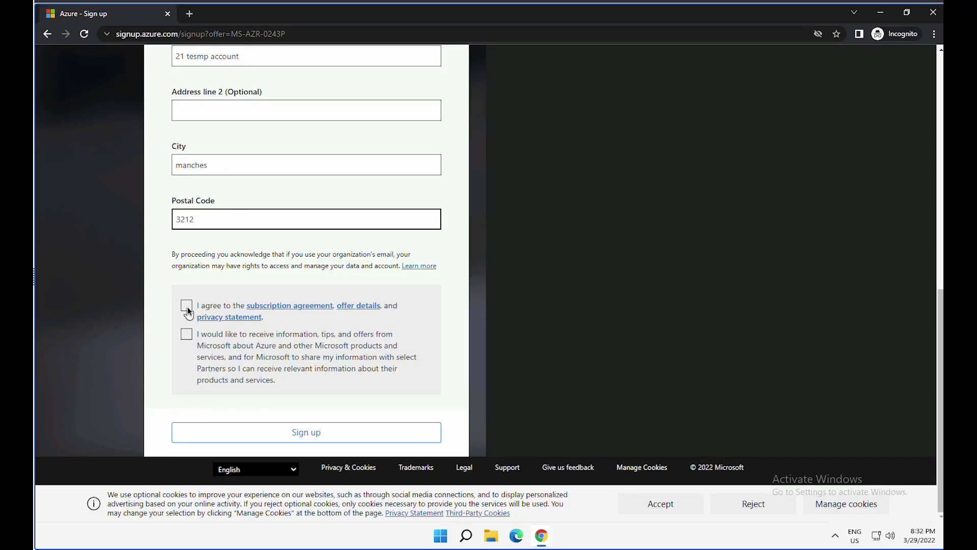
{"action": "left_click", "coordinate": [187, 306]}
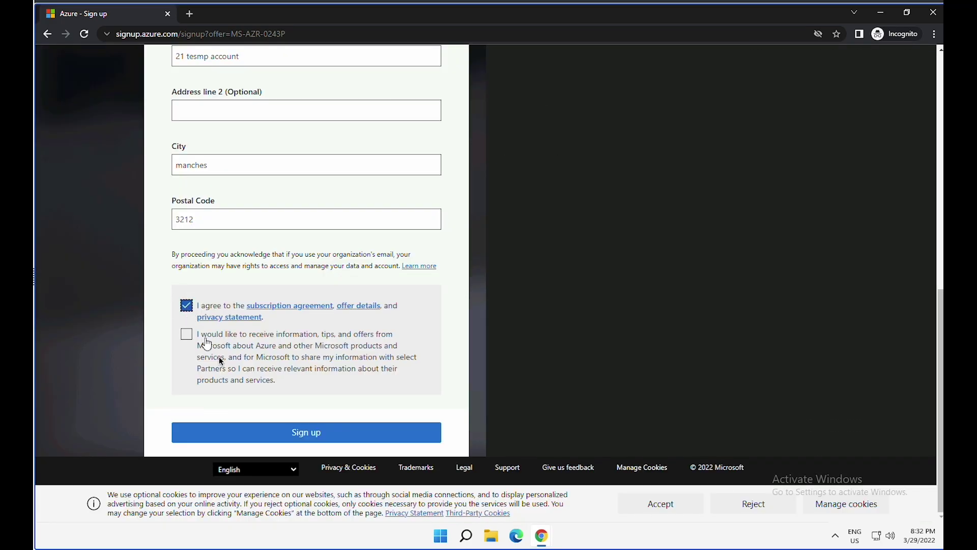
{"action": "left_click", "coordinate": [313, 432]}
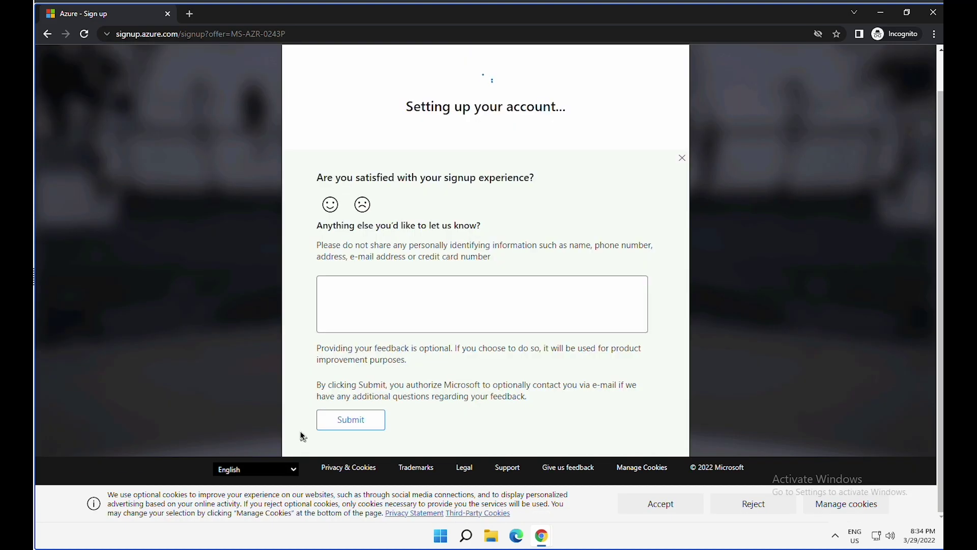
Step: Submit the sign-up feedback survey and wait for the Azure portal Home page
{"action": "left_click", "coordinate": [351, 424]}
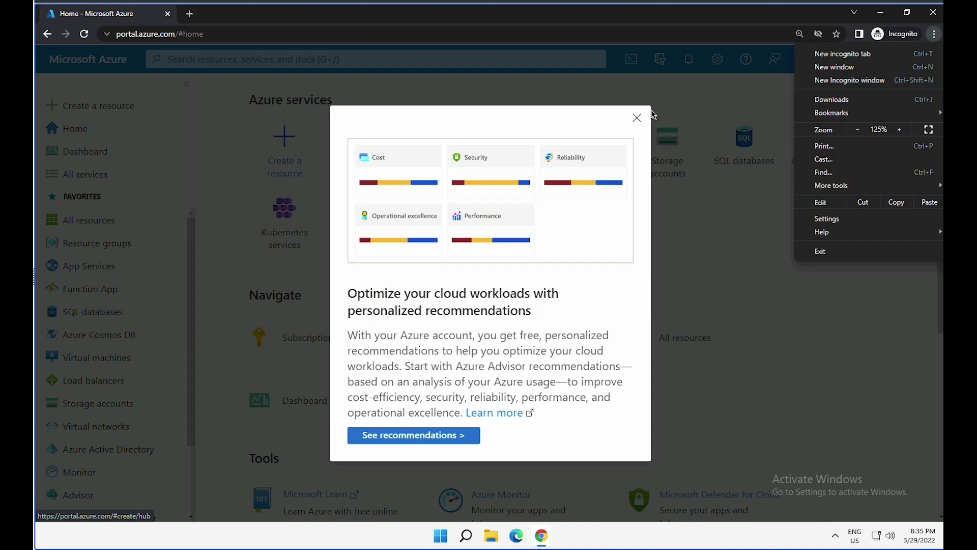
Step: Dismiss the recommendations popup and open Subscriptions to find Azure Pass - Sponsorship
{"action": "left_click", "coordinate": [636, 118]}
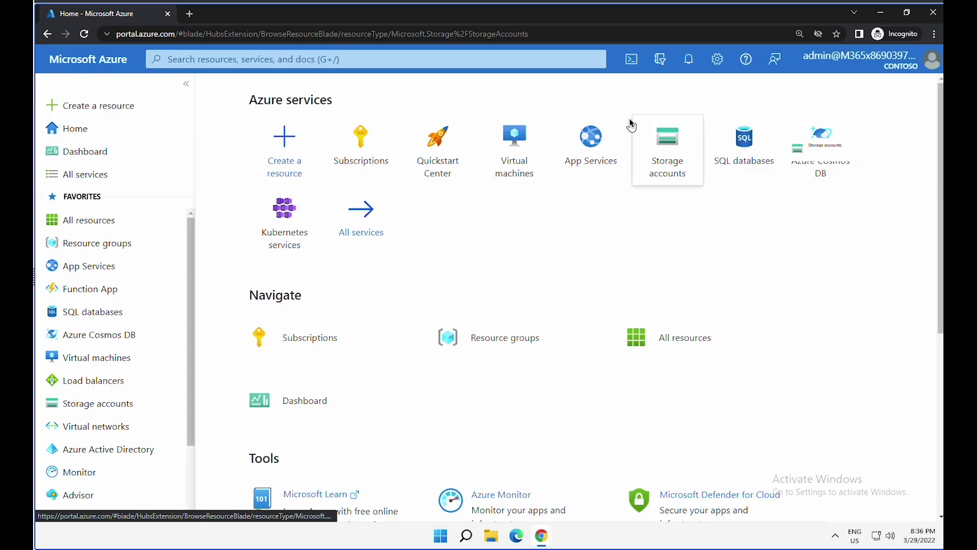
{"action": "left_click", "coordinate": [635, 126]}
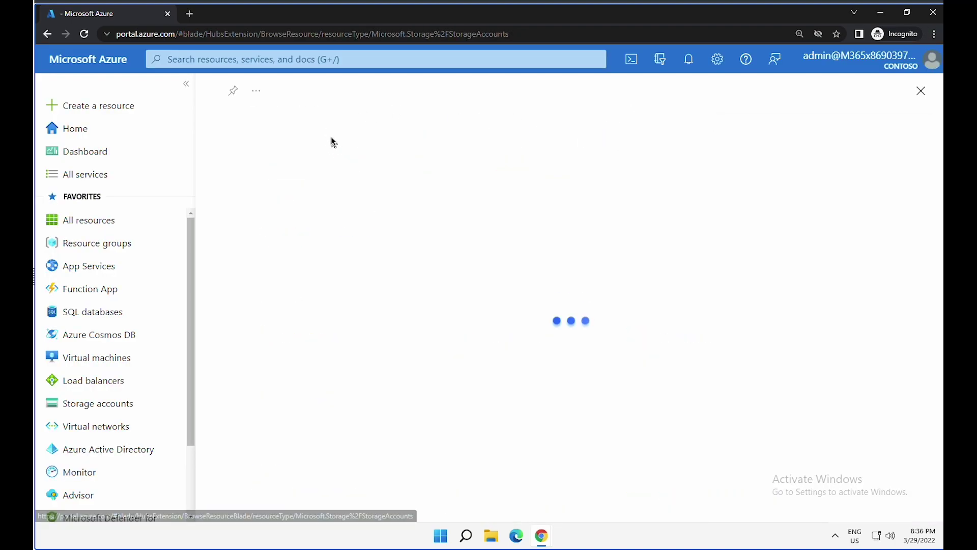
{"action": "left_click", "coordinate": [66, 128]}
{"action": "left_click", "coordinate": [437, 148]}
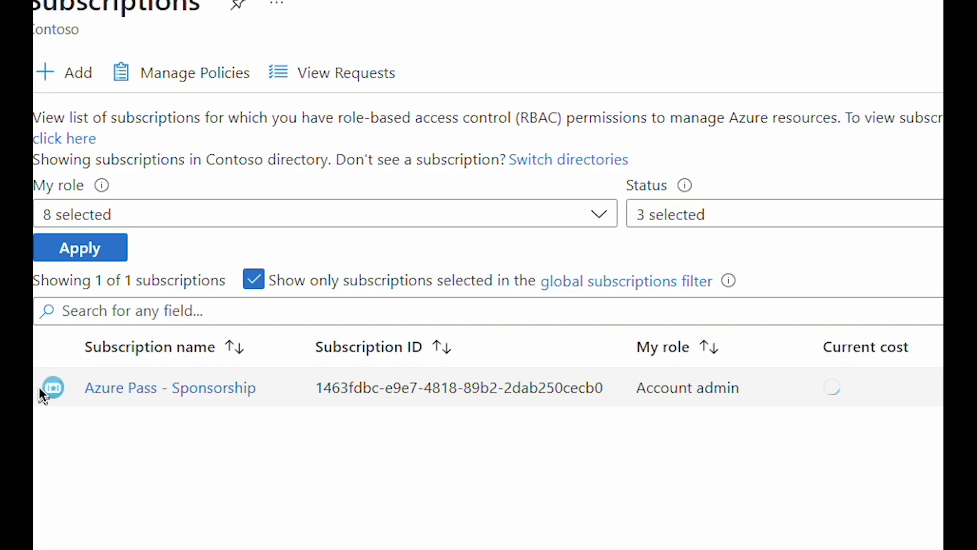
{"action": "left_click_drag", "start_coordinate": [71, 388], "coordinate": [260, 391]}
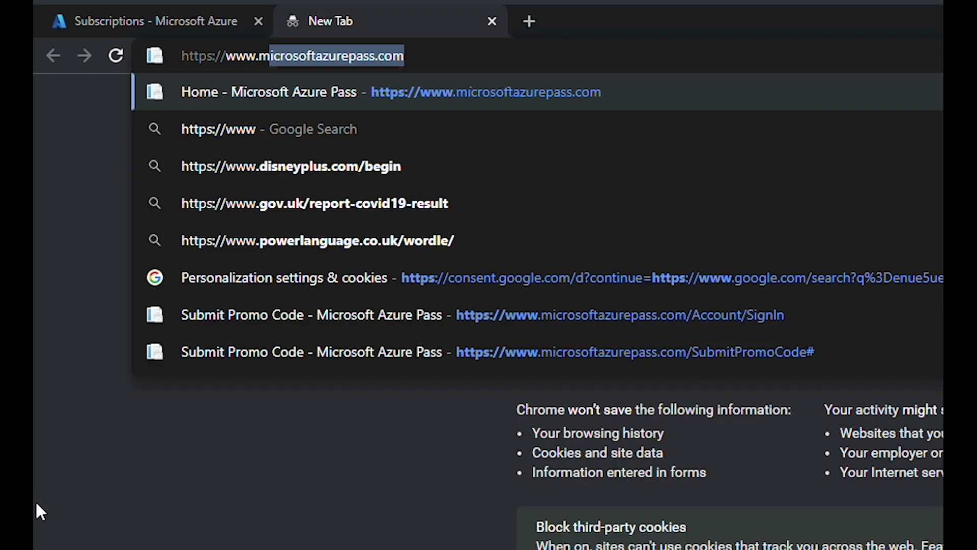
Step: Load microsoftazuresponsorships.com in a new Chrome tab
{"action": "type", "text": "microsoftazuresponsorships.com/"}
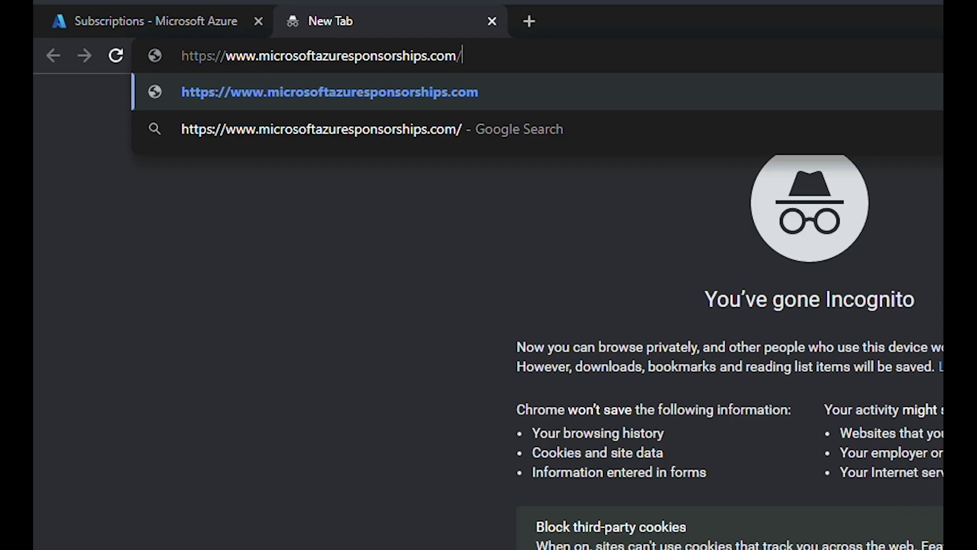
{"action": "key", "text": "Return"}
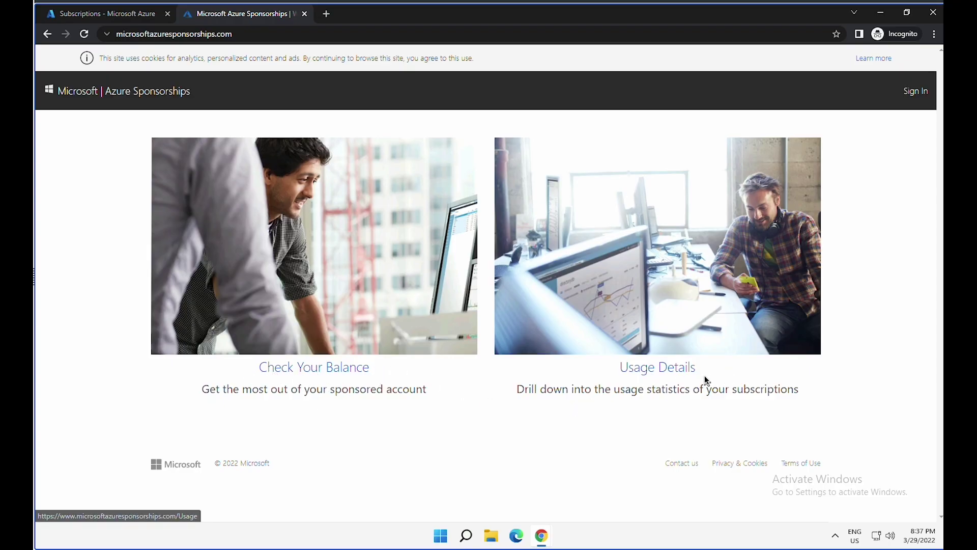
Step: Open Check Your Balance and compare it against the portal's Subscriptions tab
{"action": "left_click", "coordinate": [324, 370]}
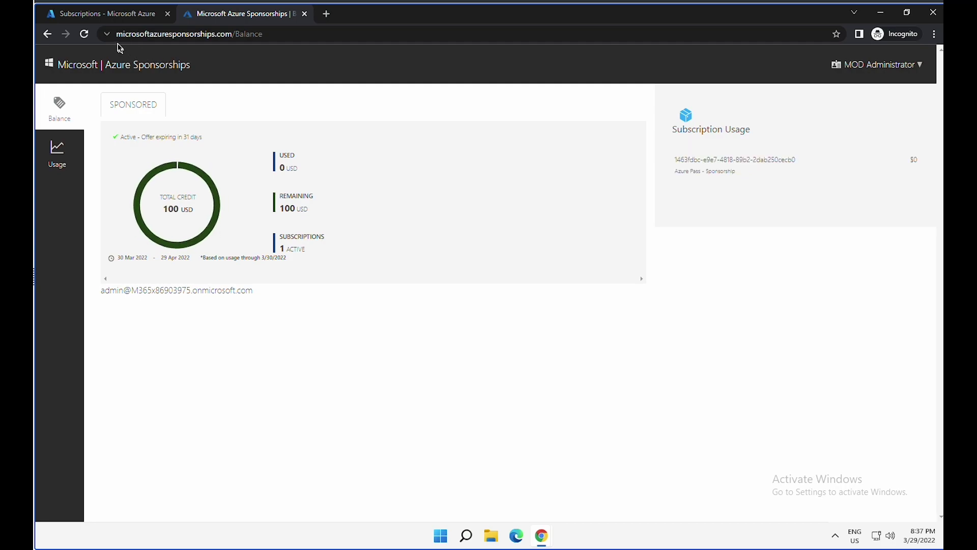
{"action": "left_click", "coordinate": [101, 18]}
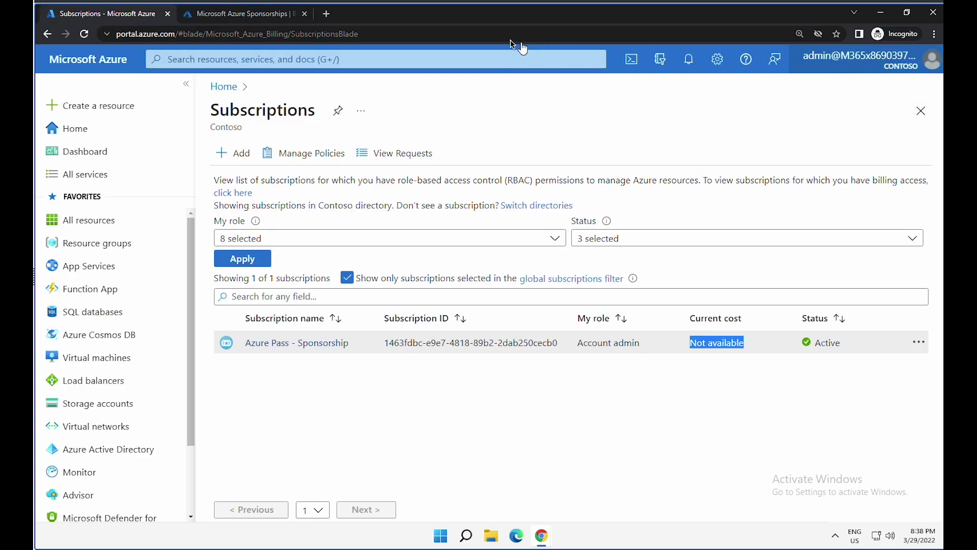
{"action": "left_click", "coordinate": [292, 16]}
Step: Highlight the 100 USD remaining balance and the 29 Apr 2022 expiry date
{"action": "left_click", "coordinate": [420, 299]}
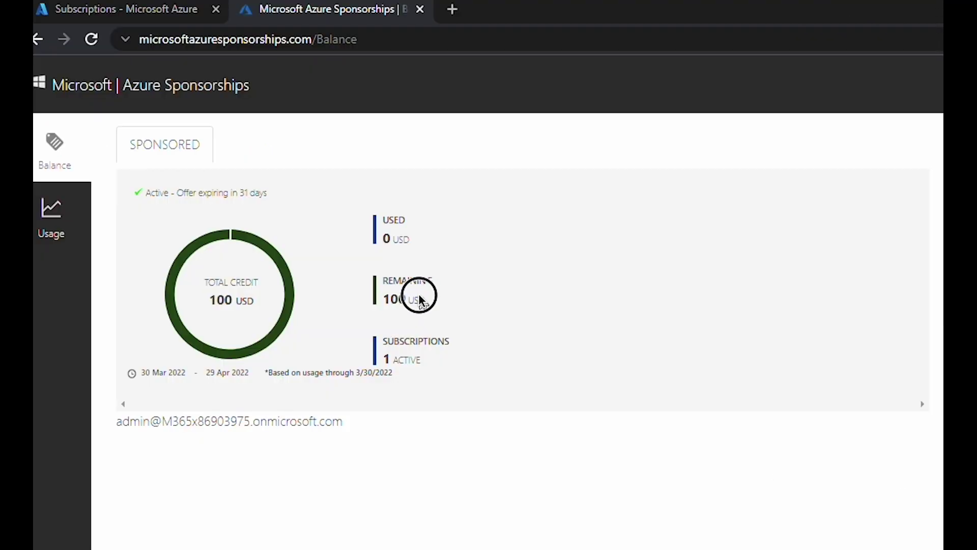
{"action": "left_click_drag", "start_coordinate": [420, 299], "coordinate": [386, 280]}
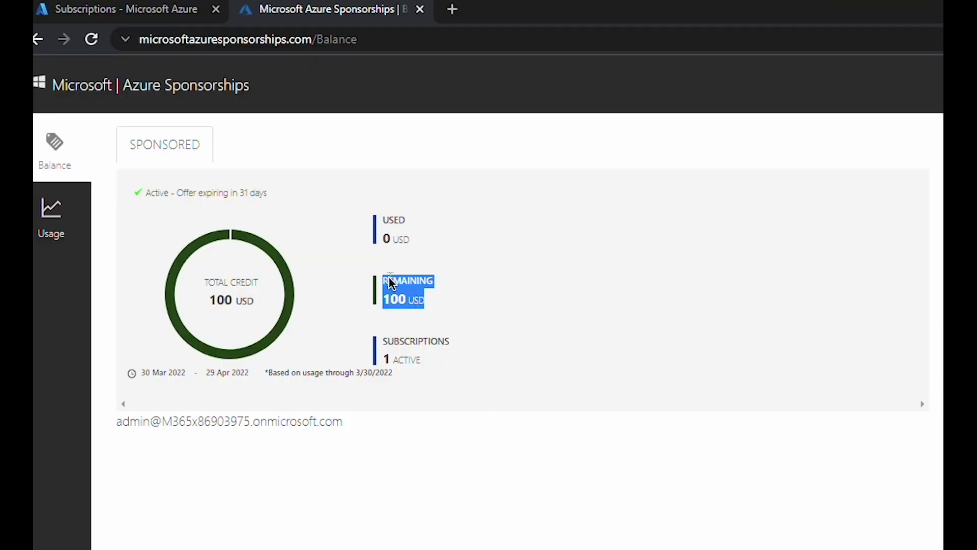
{"action": "left_click_drag", "start_coordinate": [206, 372], "coordinate": [249, 372]}
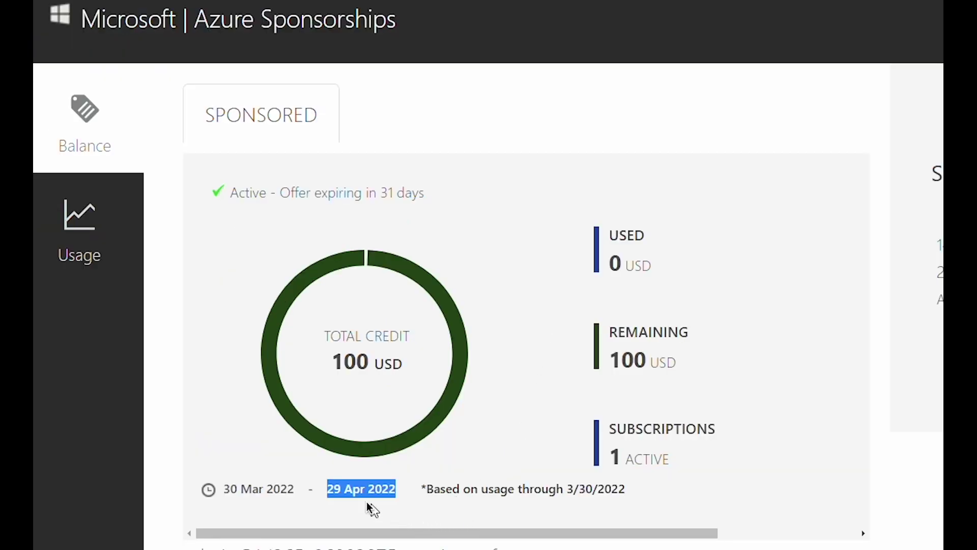
{"action": "left_click_drag", "start_coordinate": [386, 502], "coordinate": [321, 488]}
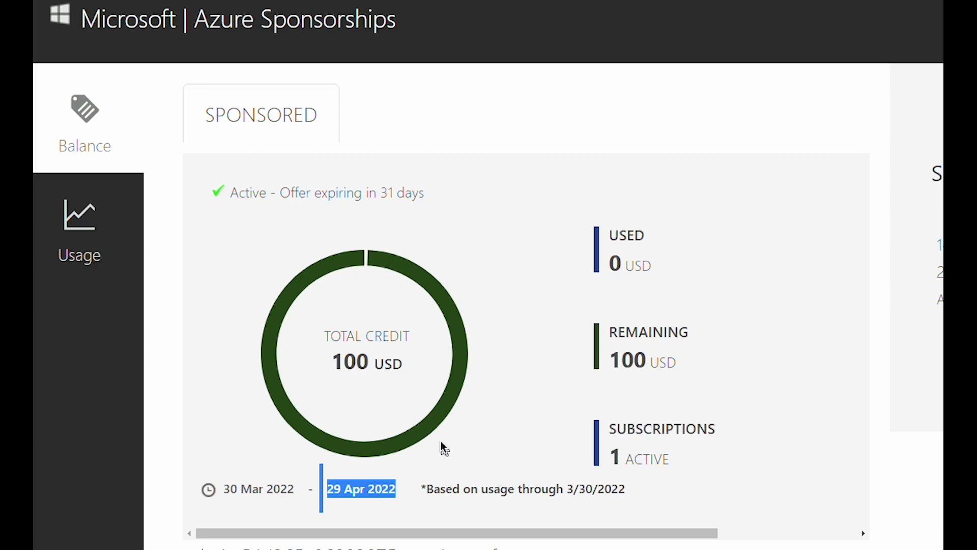
{"action": "left_click", "coordinate": [266, 337]}
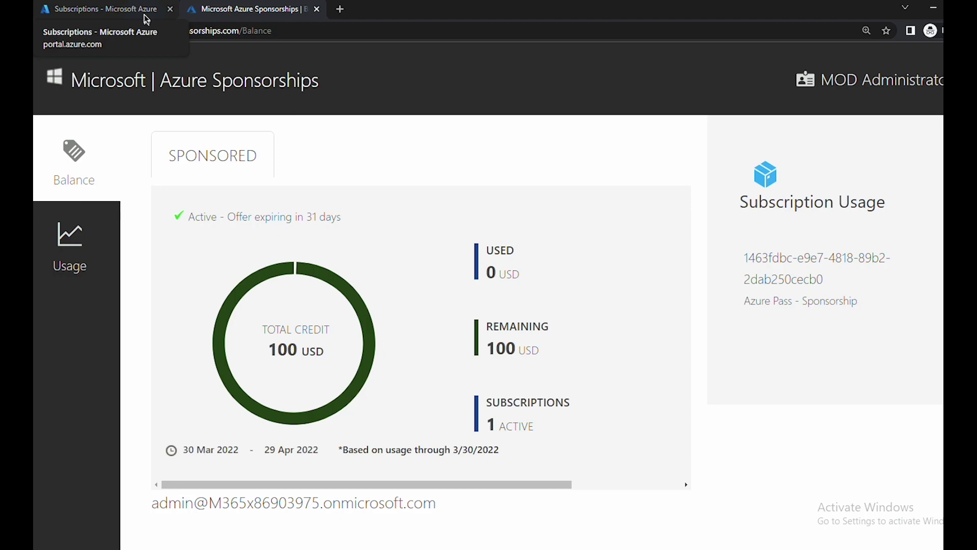